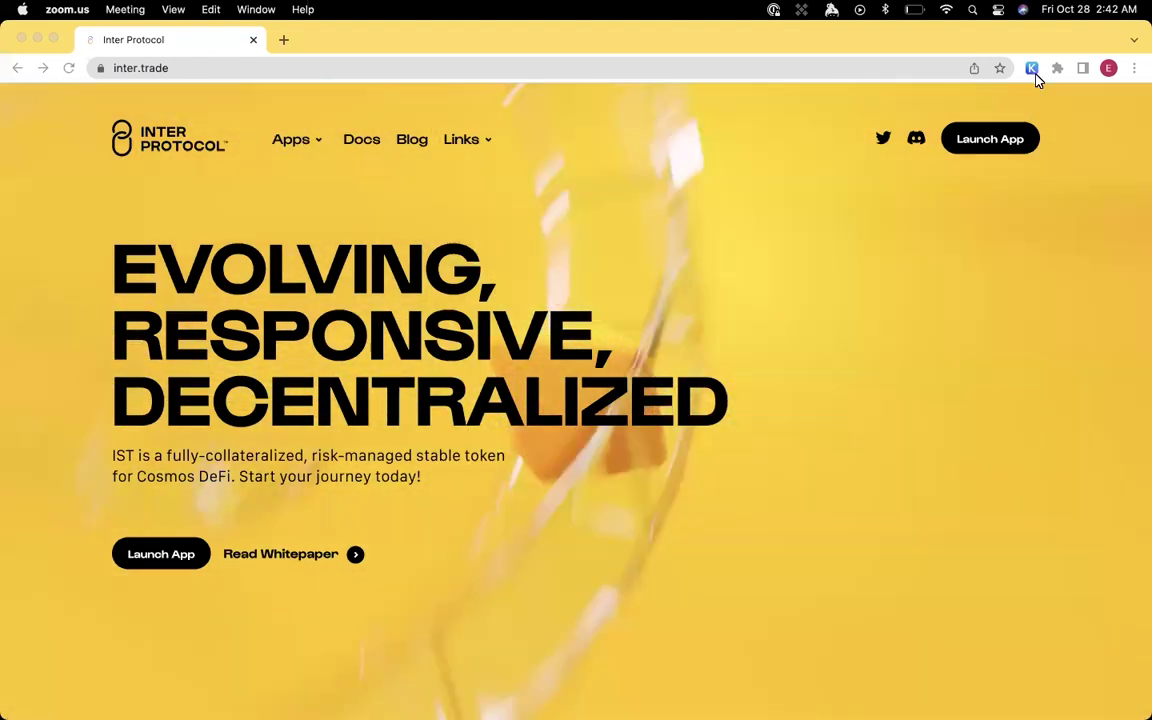
# Check the Keplr wallet balances, keeping Agoric as the selected chain
pyautogui.click(1031, 68)
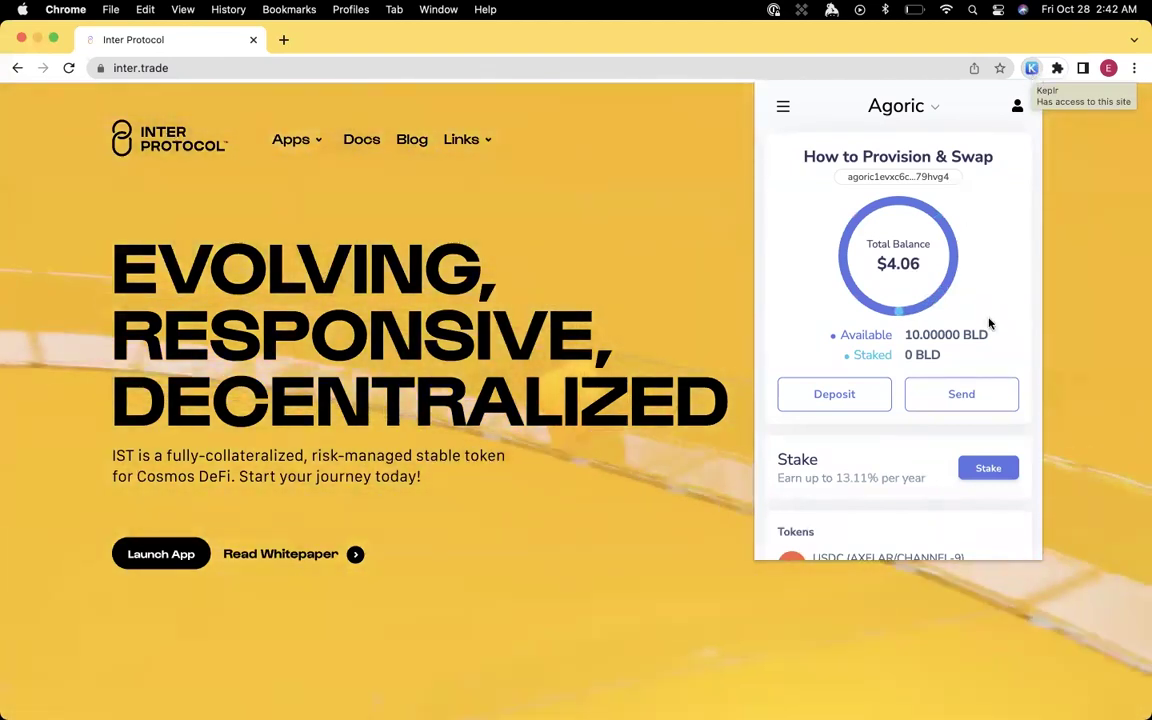
pyautogui.click(933, 109)
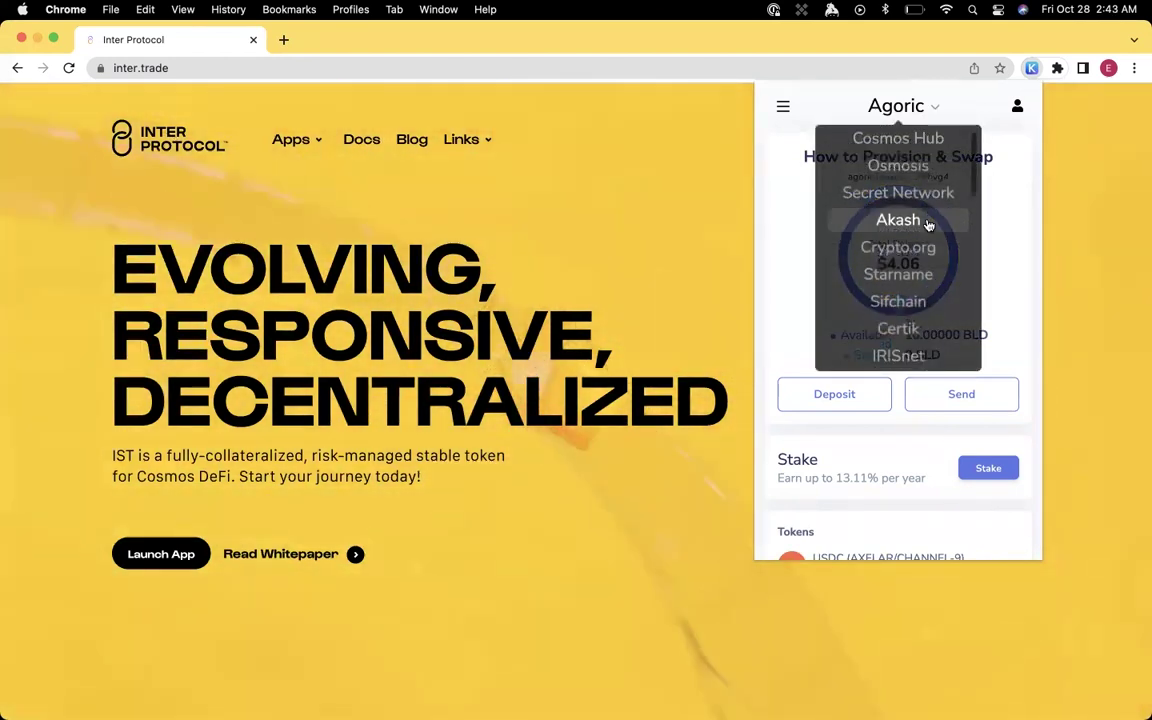
pyautogui.scroll(-5, 929, 224)
pyautogui.click(918, 292)
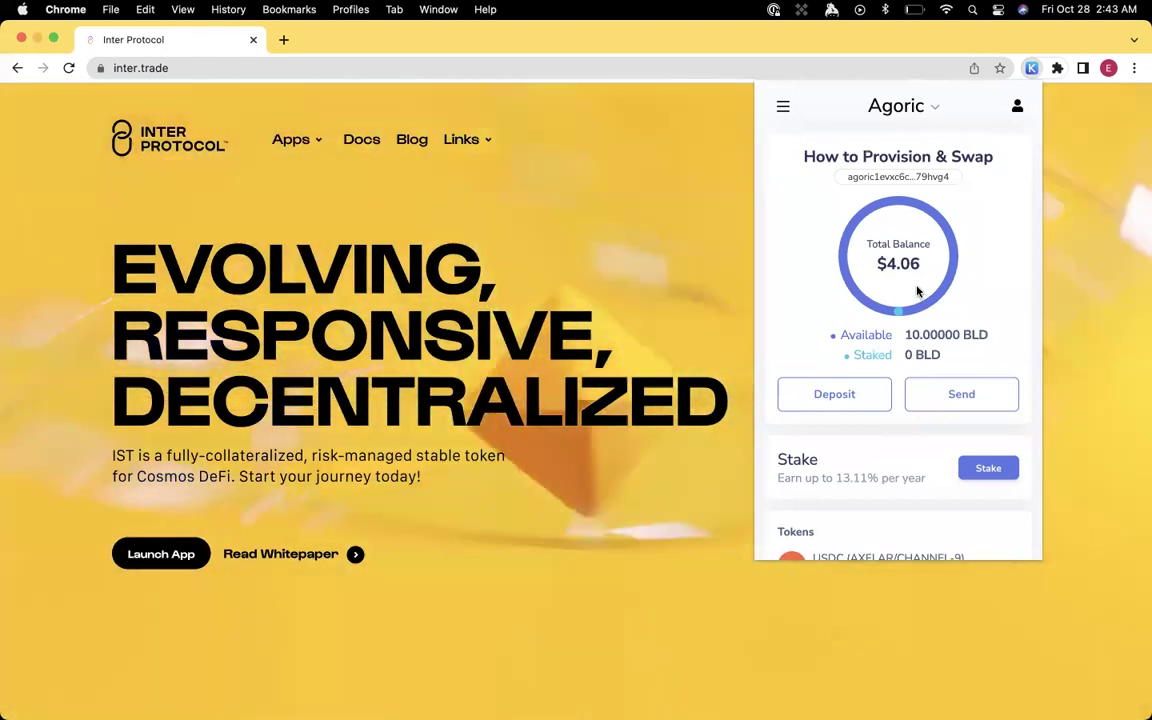
pyautogui.scroll(-1, 997, 308)
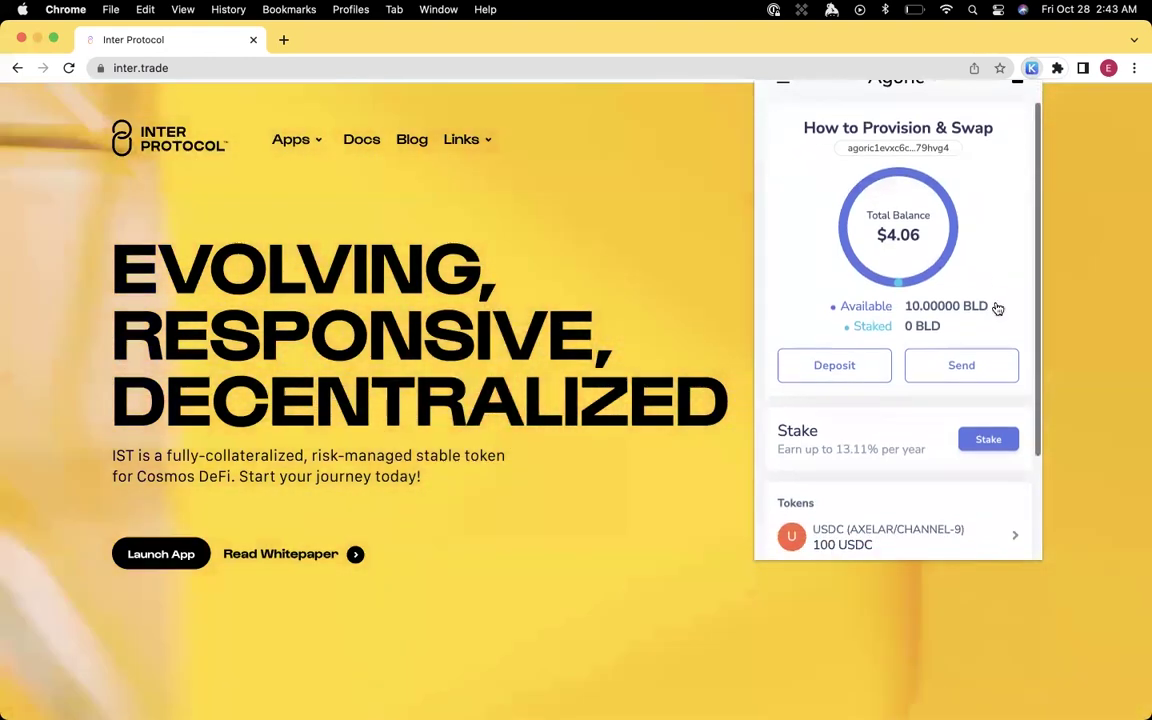
pyautogui.scroll(-5, 997, 308)
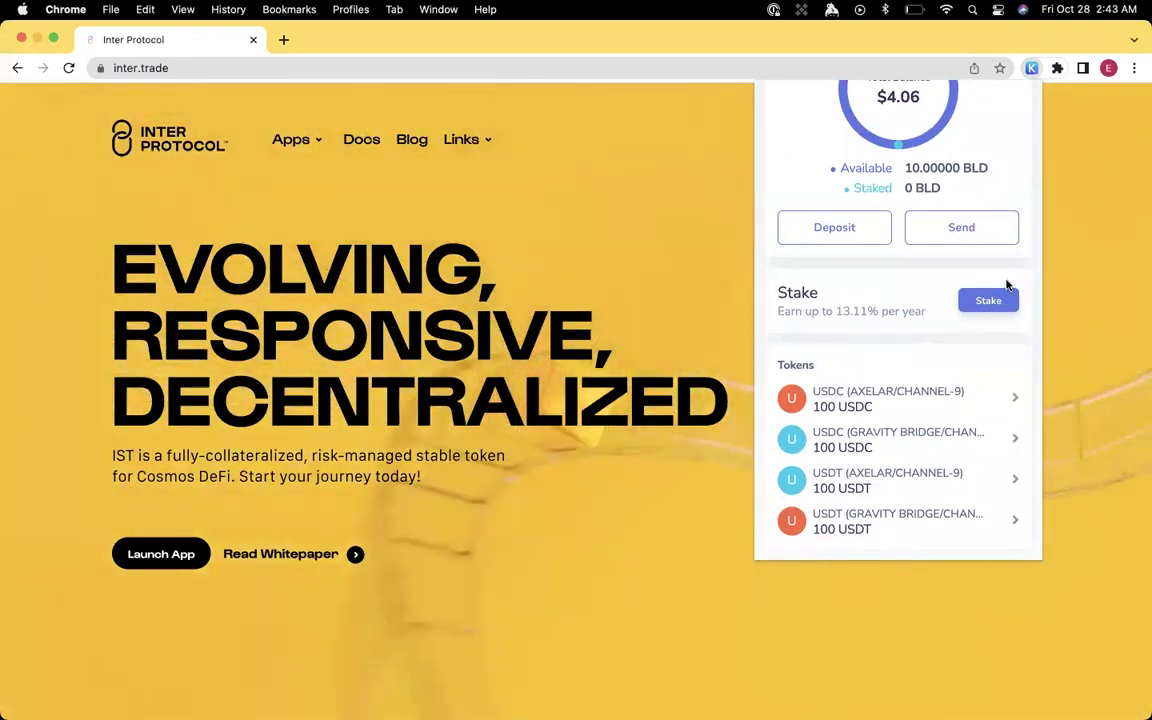
pyautogui.scroll(5, 1005, 220)
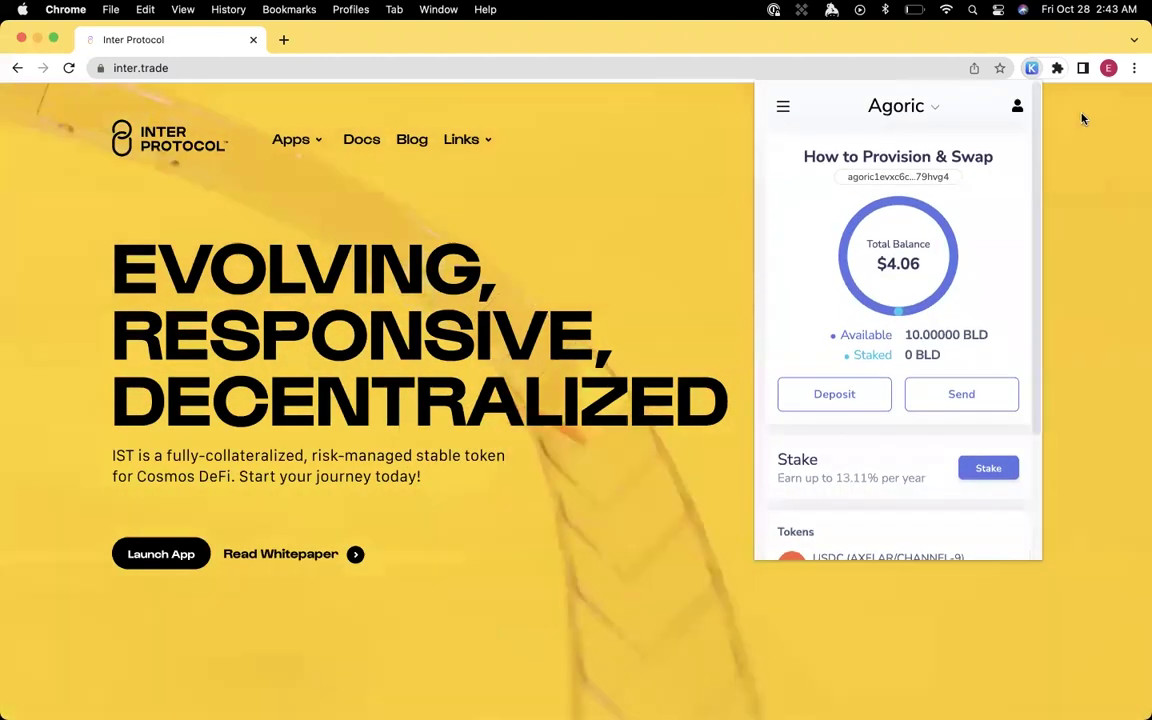
pyautogui.click(1082, 119)
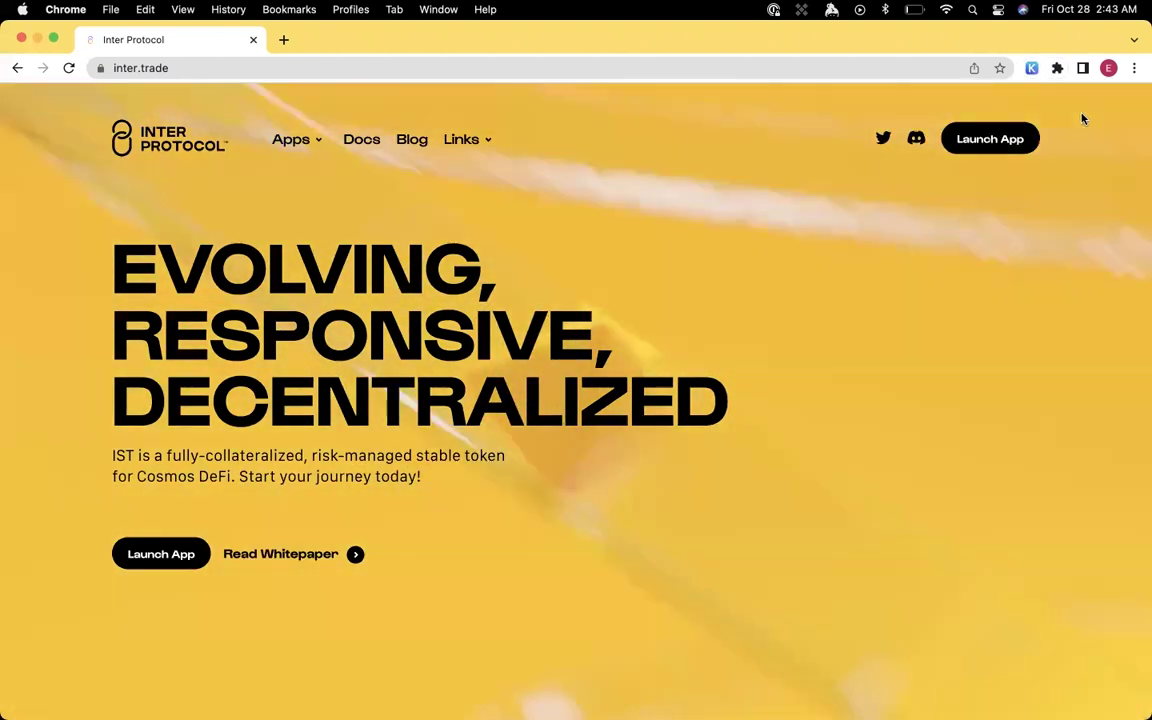
# Launch the IST Swap app, choose Connect Keplr and accept the disclaimer
pyautogui.click(988, 140)
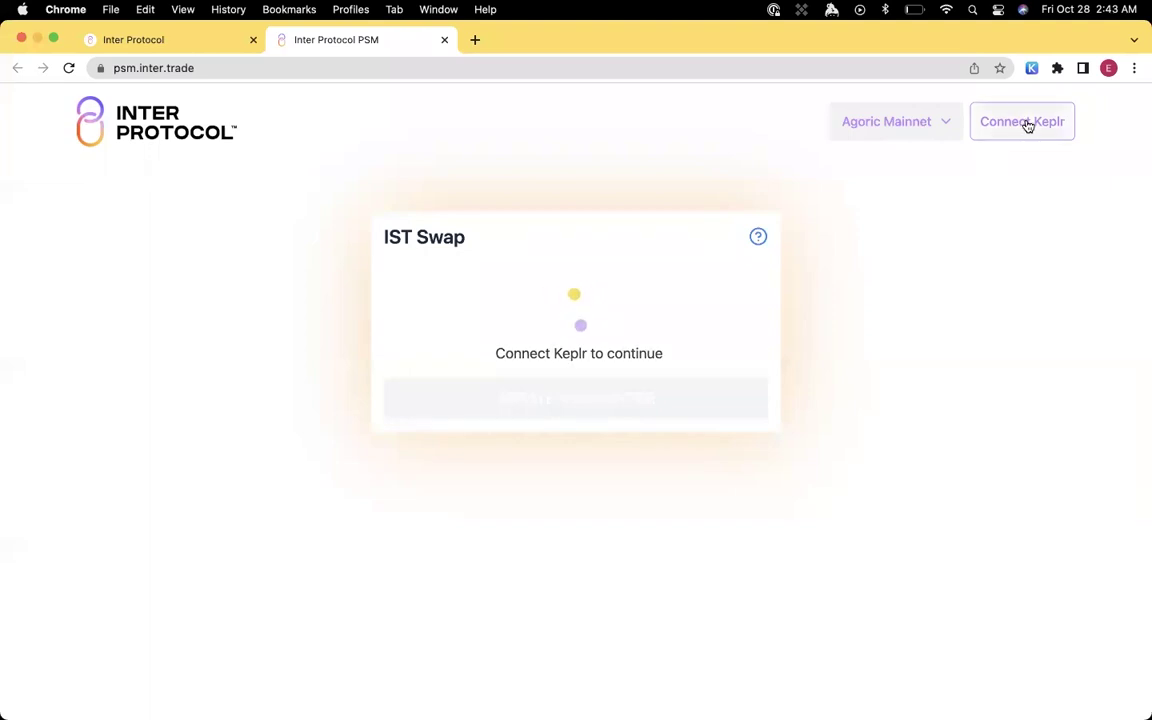
pyautogui.click(1022, 122)
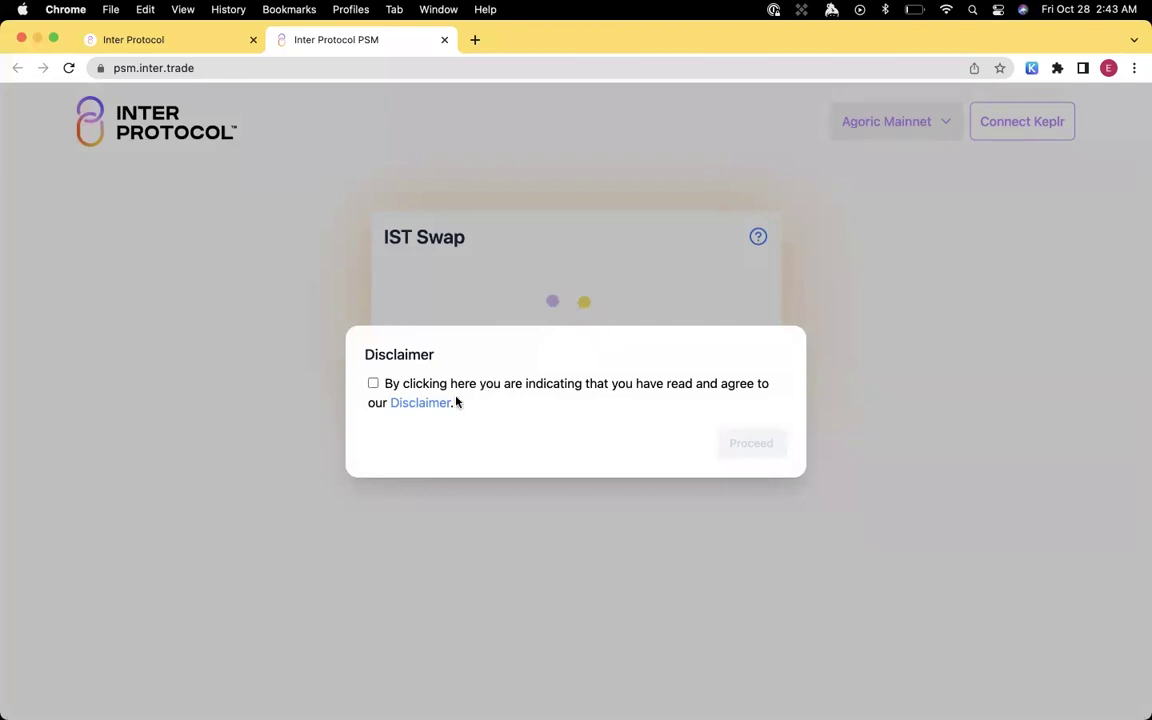
pyautogui.click(373, 383)
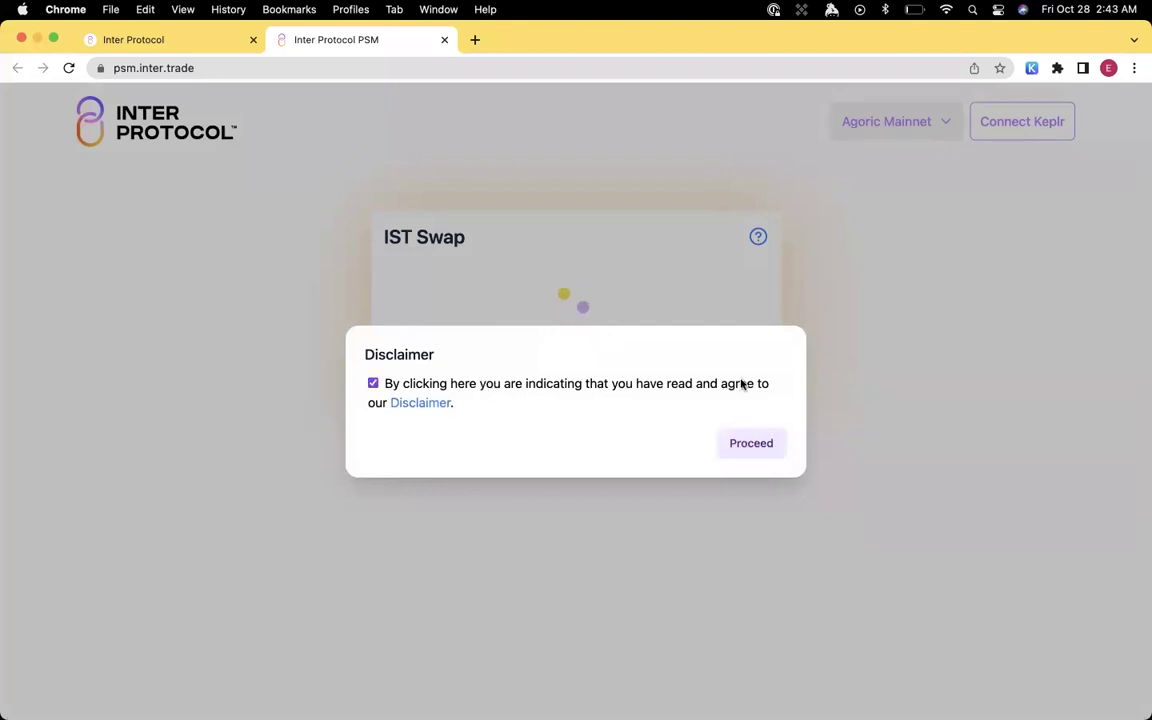
pyautogui.click(756, 443)
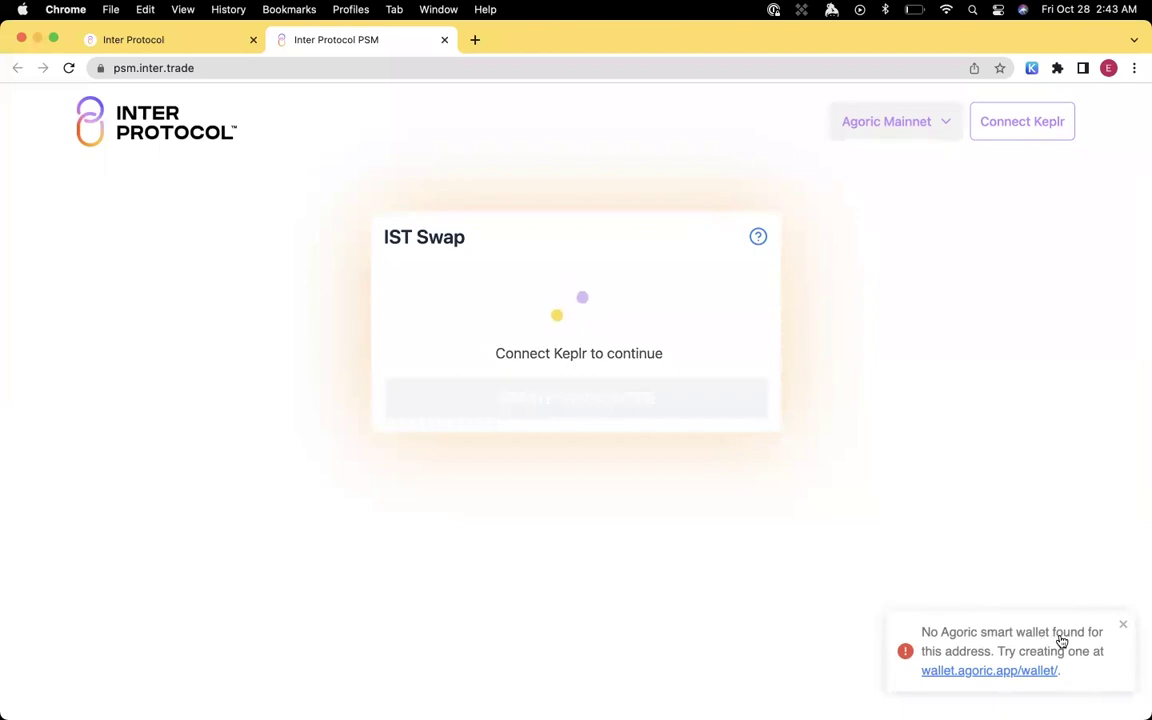
# Open wallet.agoric.app from the toast and accept its terms of use
pyautogui.click(1008, 671)
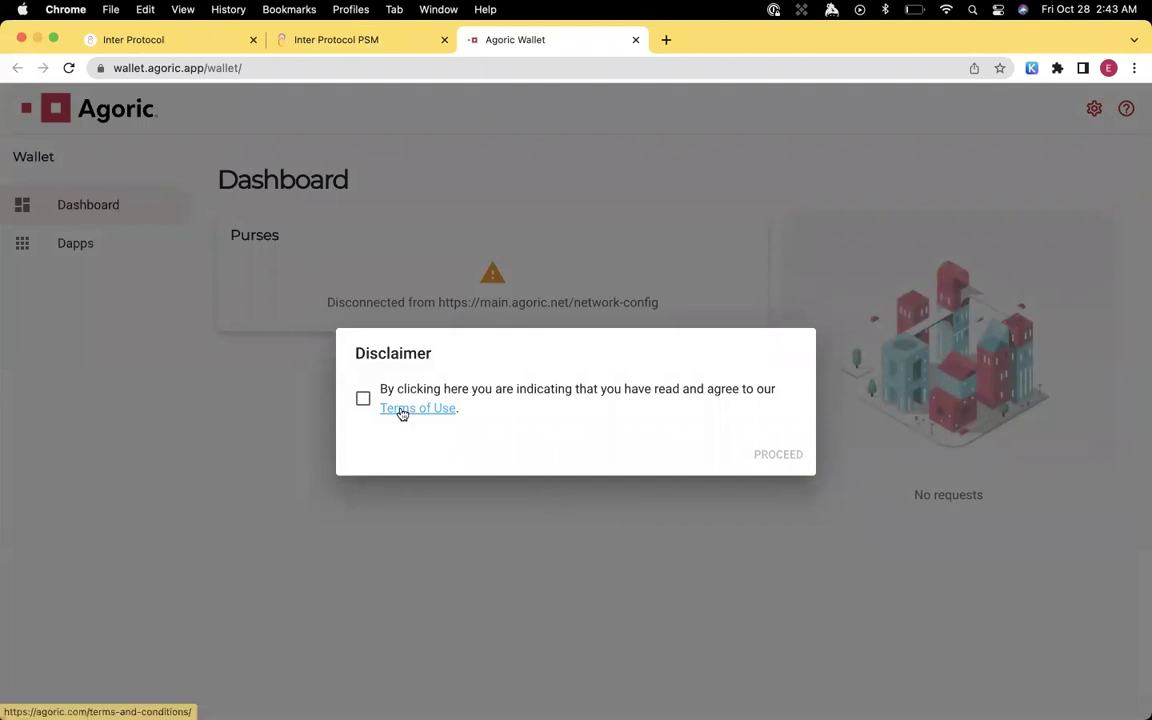
pyautogui.click(364, 399)
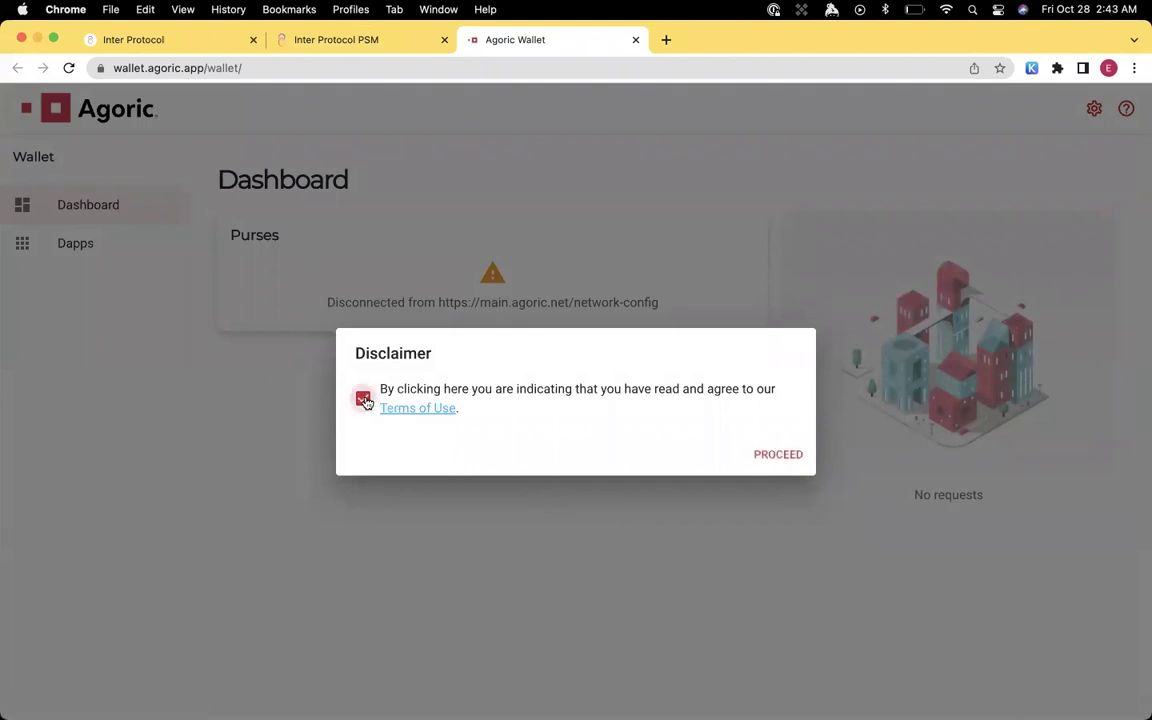
pyautogui.click(777, 455)
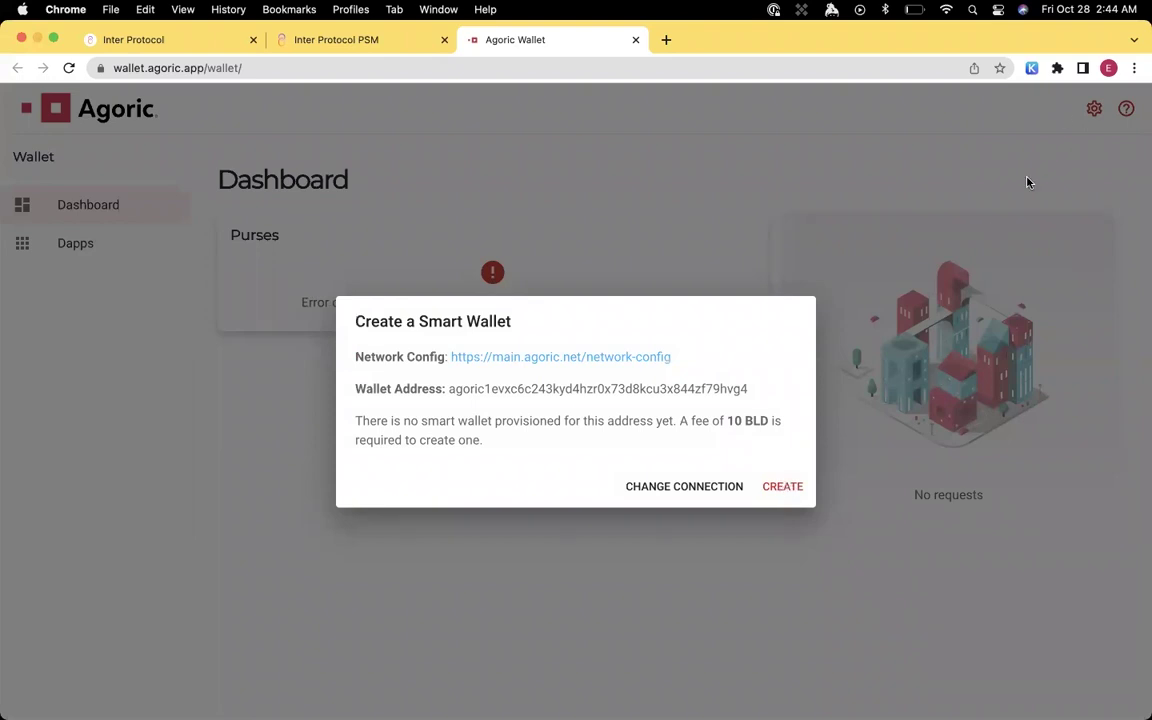
# Confirm the Keplr BLD balance covers the 10 BLD fee, then start creating the smart wallet
pyautogui.click(1032, 68)
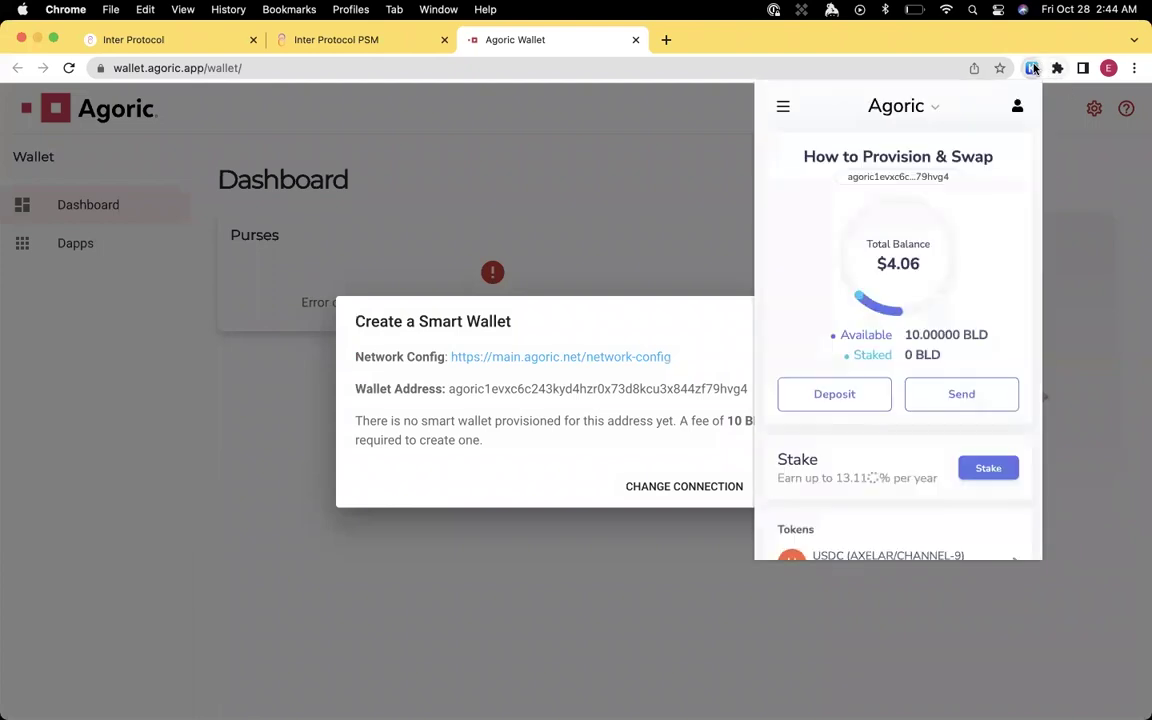
pyautogui.click(720, 327)
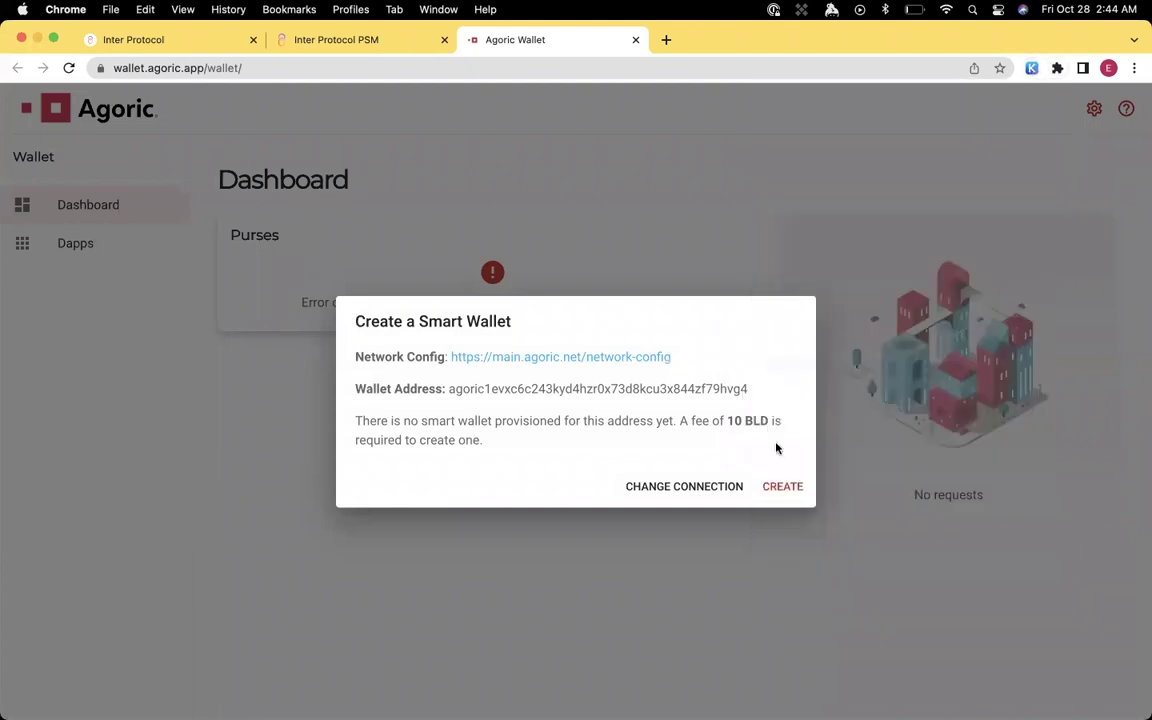
pyautogui.click(782, 486)
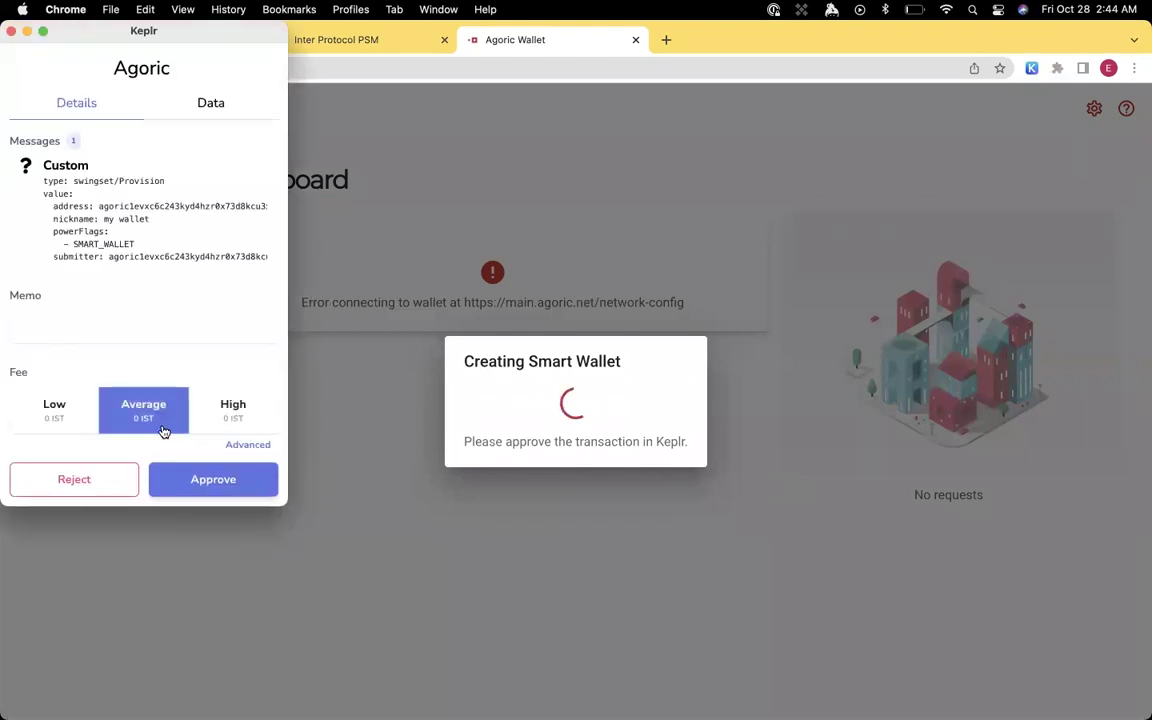
# Approve the swingset/Provision transaction in Keplr to create the smart wallet
pyautogui.click(208, 493)
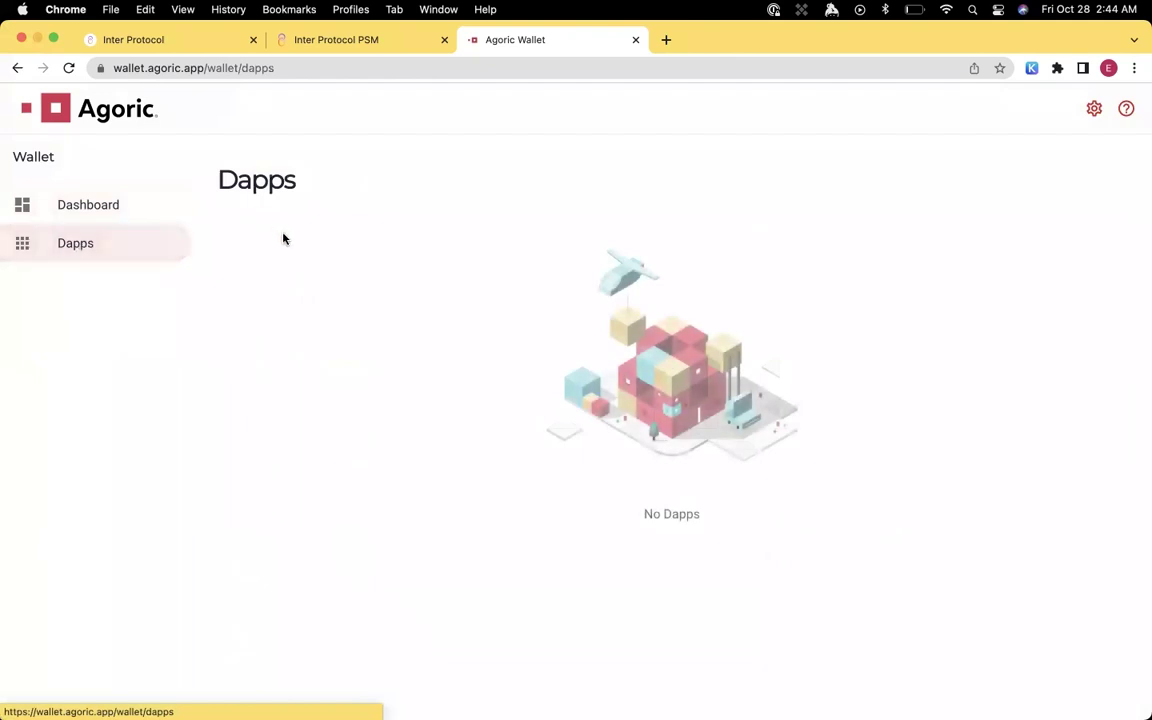
# Back on psm.inter.trade, dismiss the missing-wallet warnings and request the Agoric Wallet connection
pyautogui.click(344, 45)
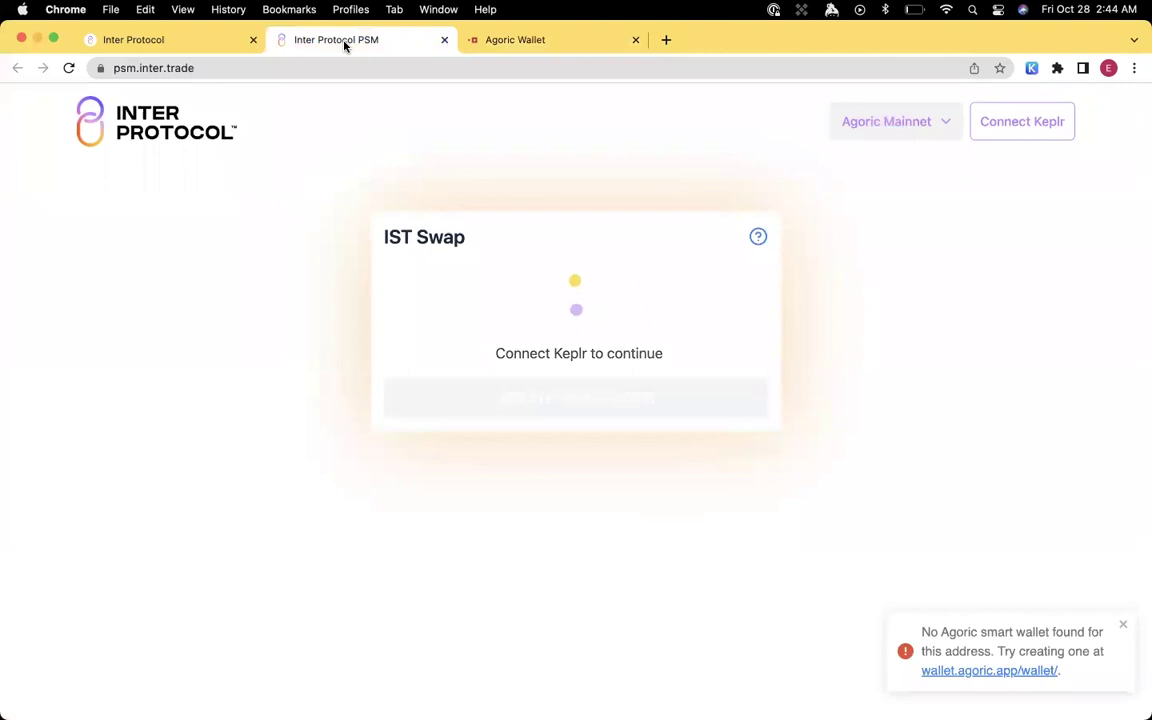
pyautogui.click(1124, 628)
pyautogui.click(1038, 124)
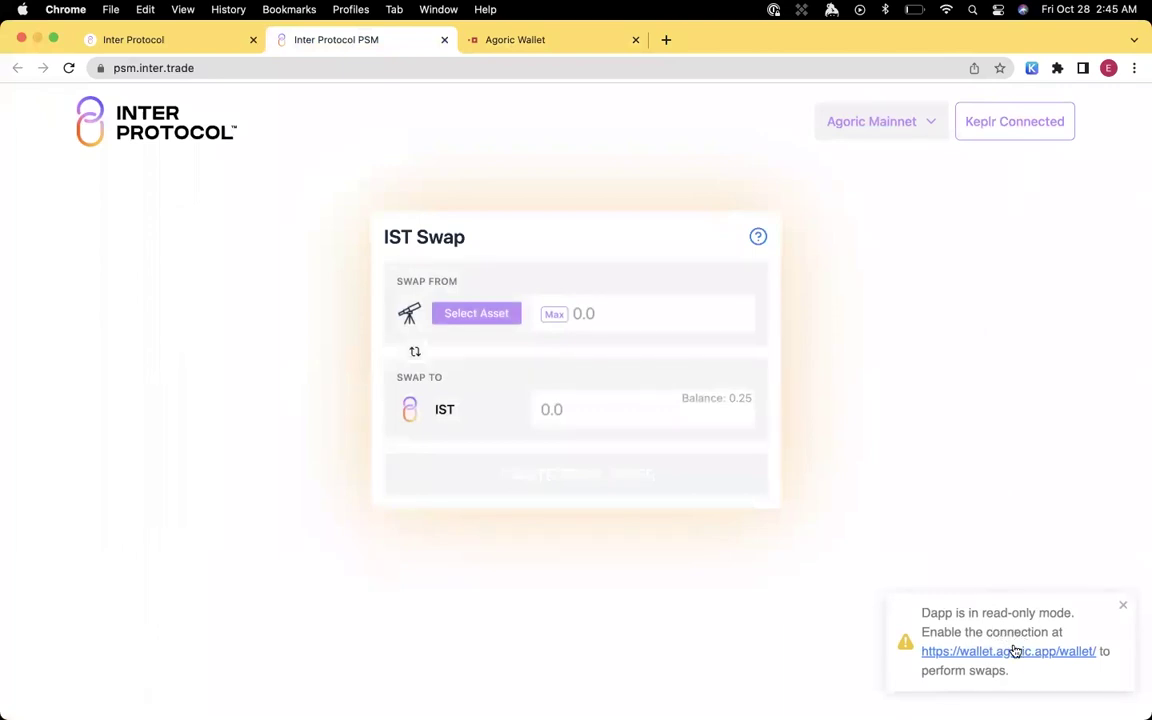
pyautogui.click(1008, 656)
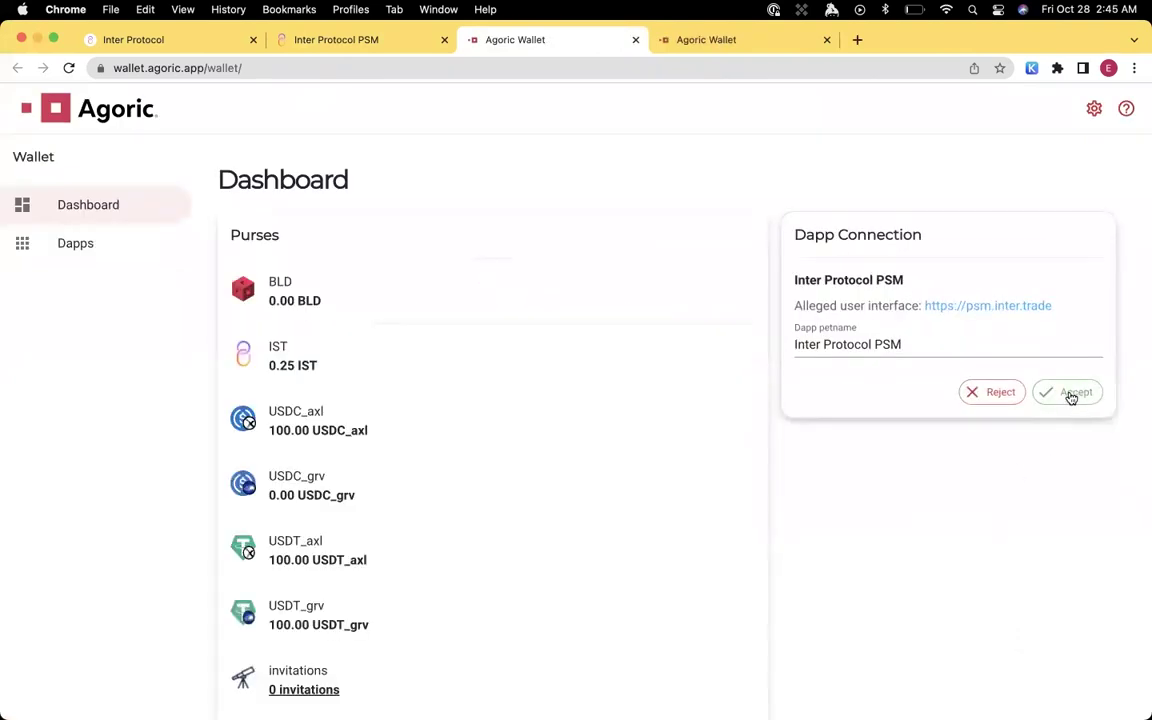
# Accept the Inter Protocol PSM connection, confirm it under Dapps, and return to the PSM tab
pyautogui.click(1071, 394)
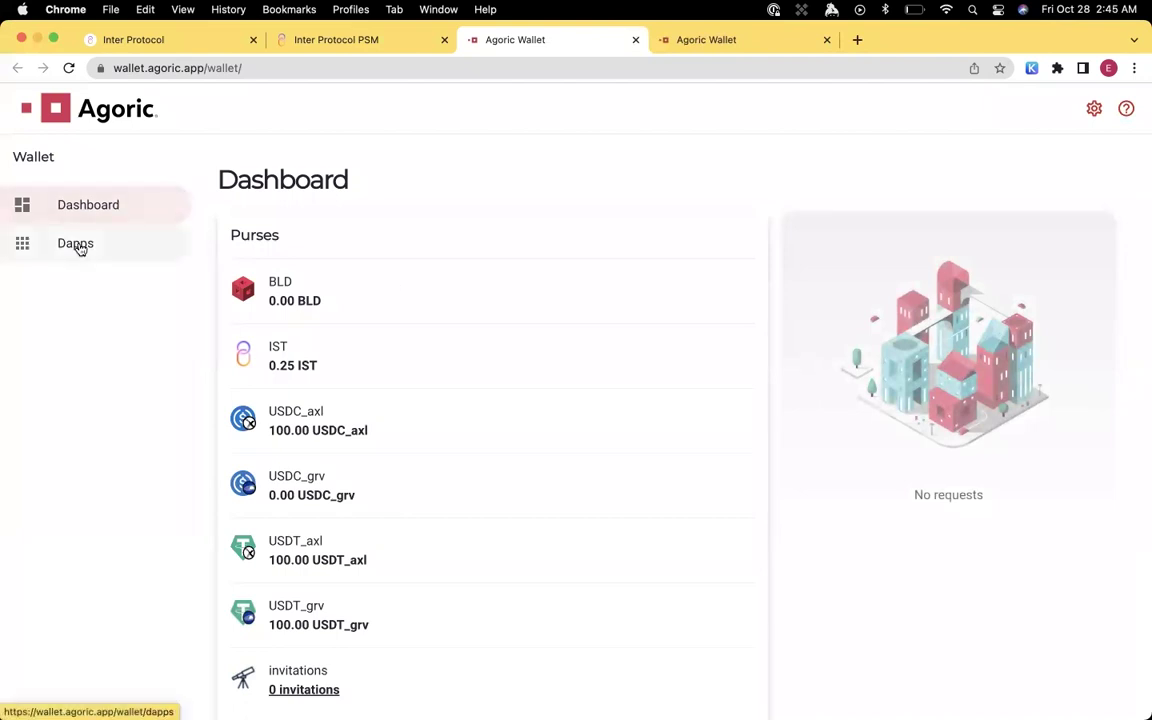
pyautogui.click(77, 247)
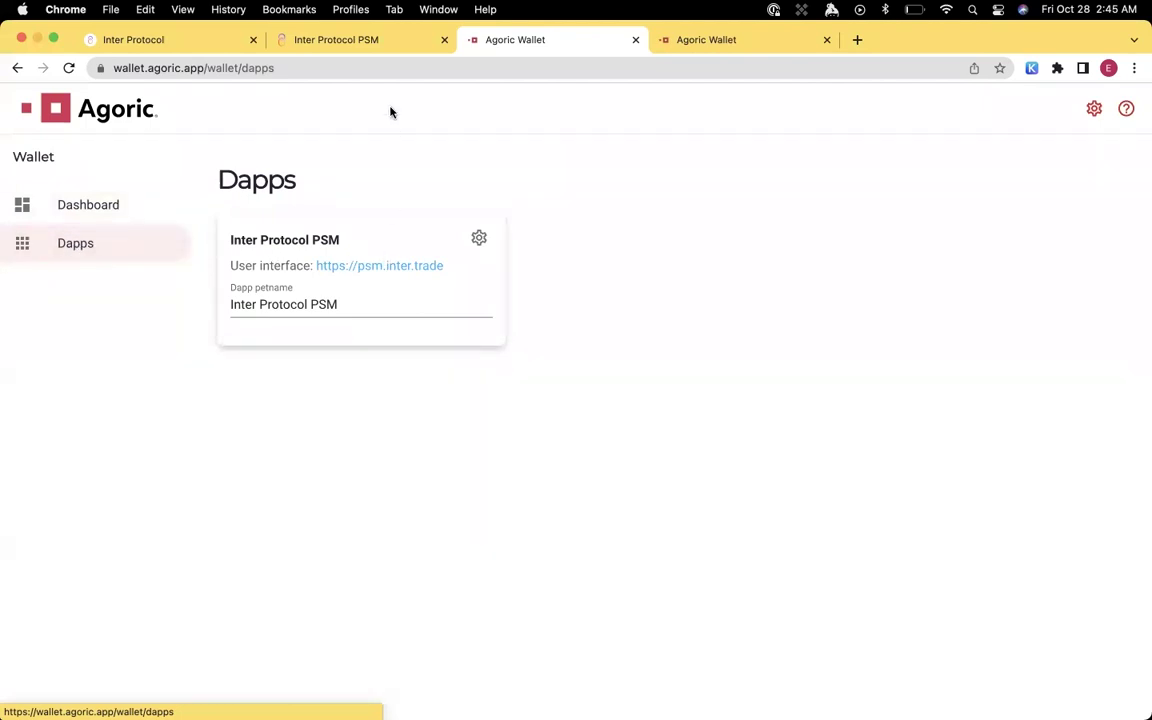
pyautogui.click(369, 43)
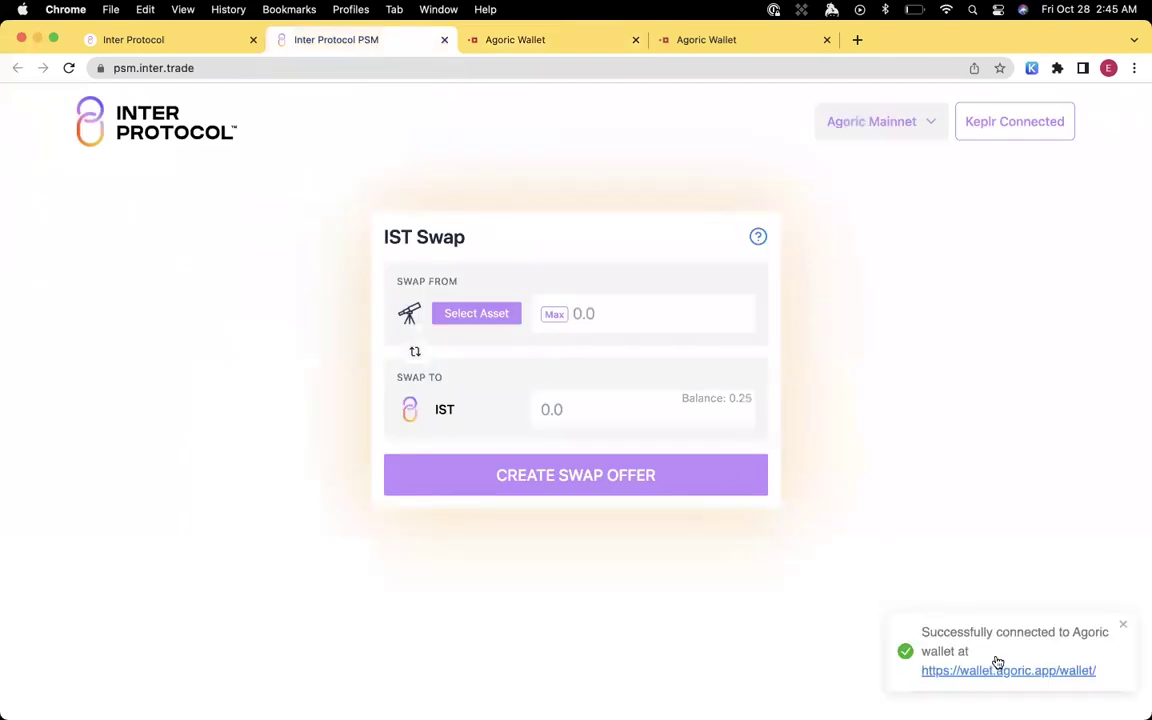
# Create a swap offer of the full 100.00 USDC_axl for IST and open the wallet to approve it
pyautogui.click(1124, 627)
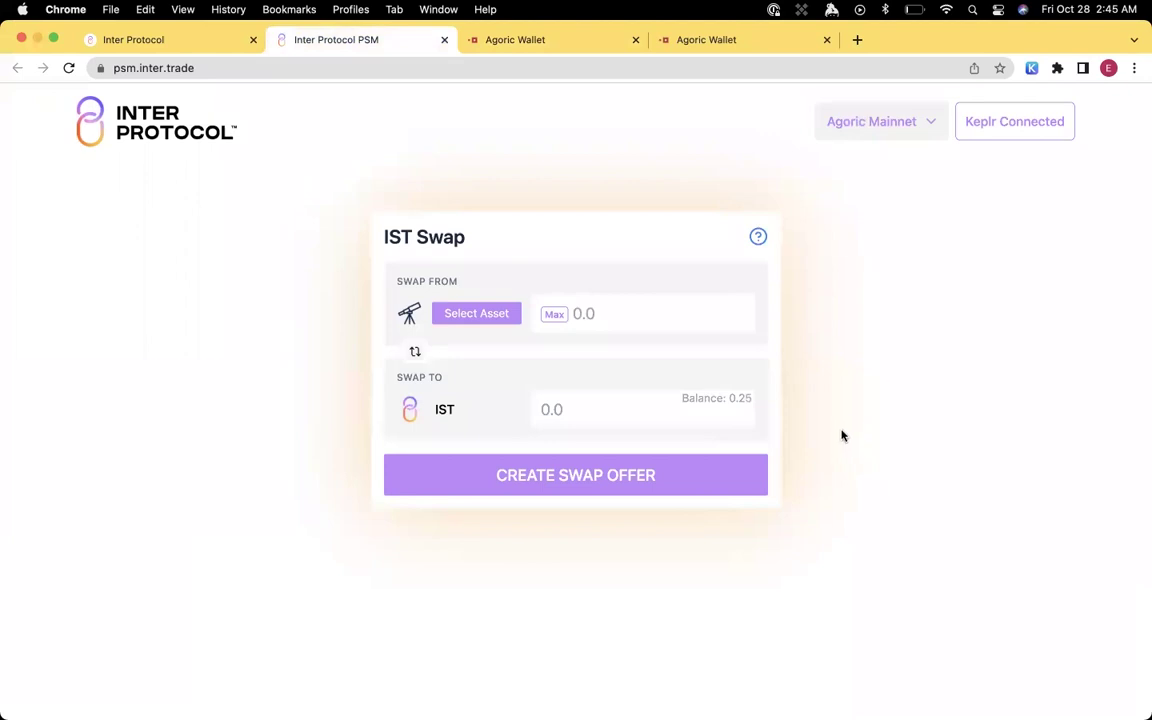
pyautogui.click(481, 316)
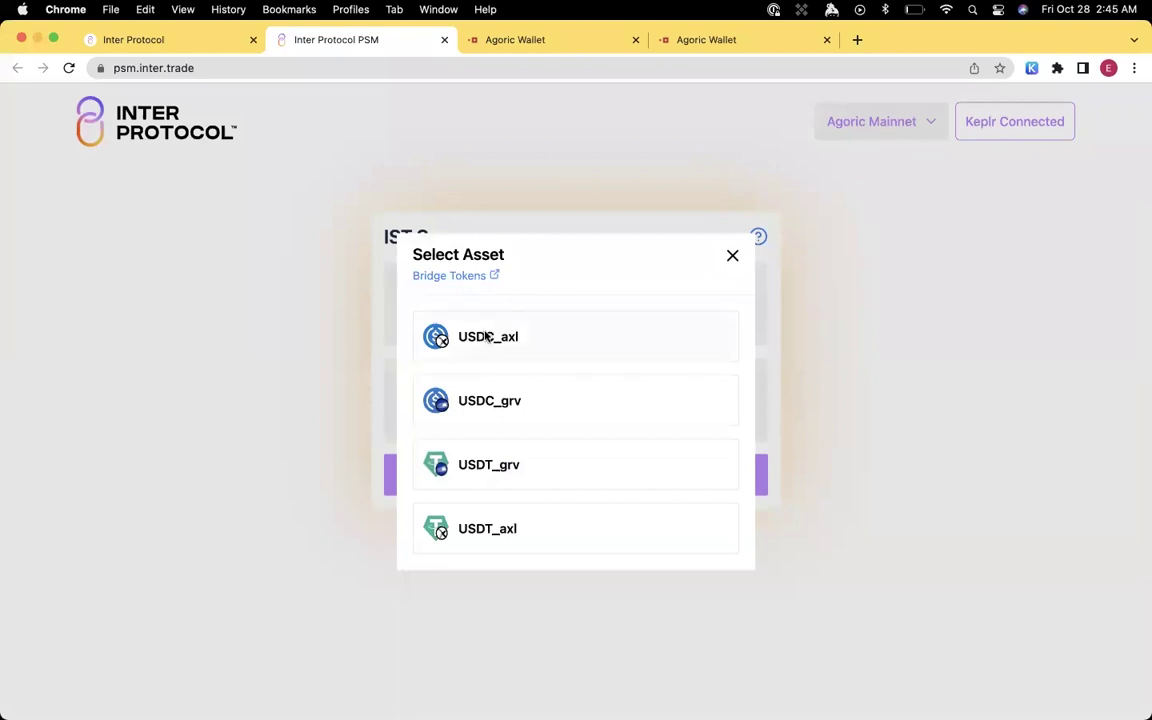
pyautogui.click(487, 337)
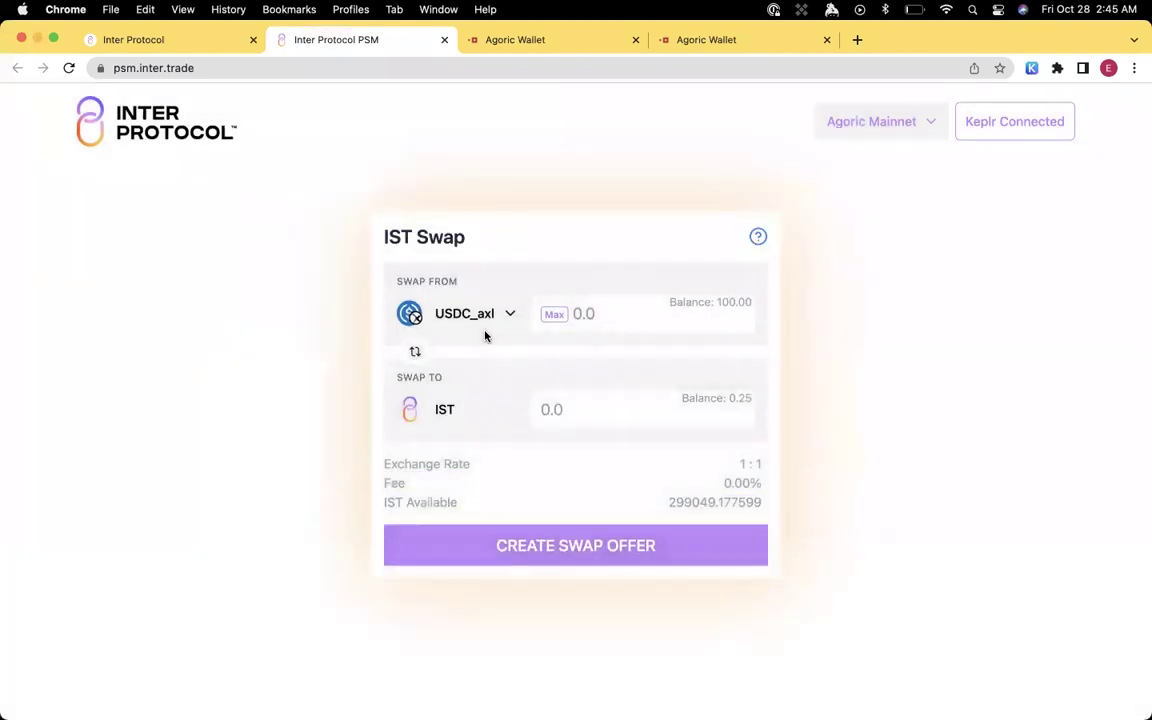
pyautogui.click(555, 318)
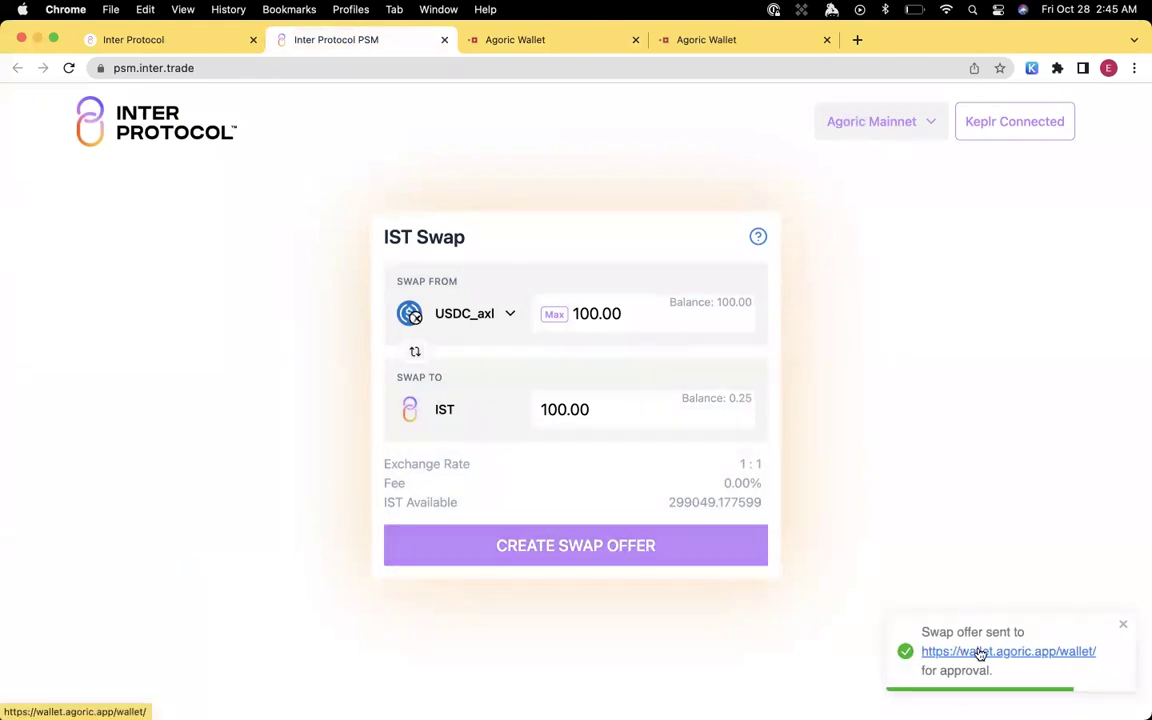
pyautogui.click(1020, 651)
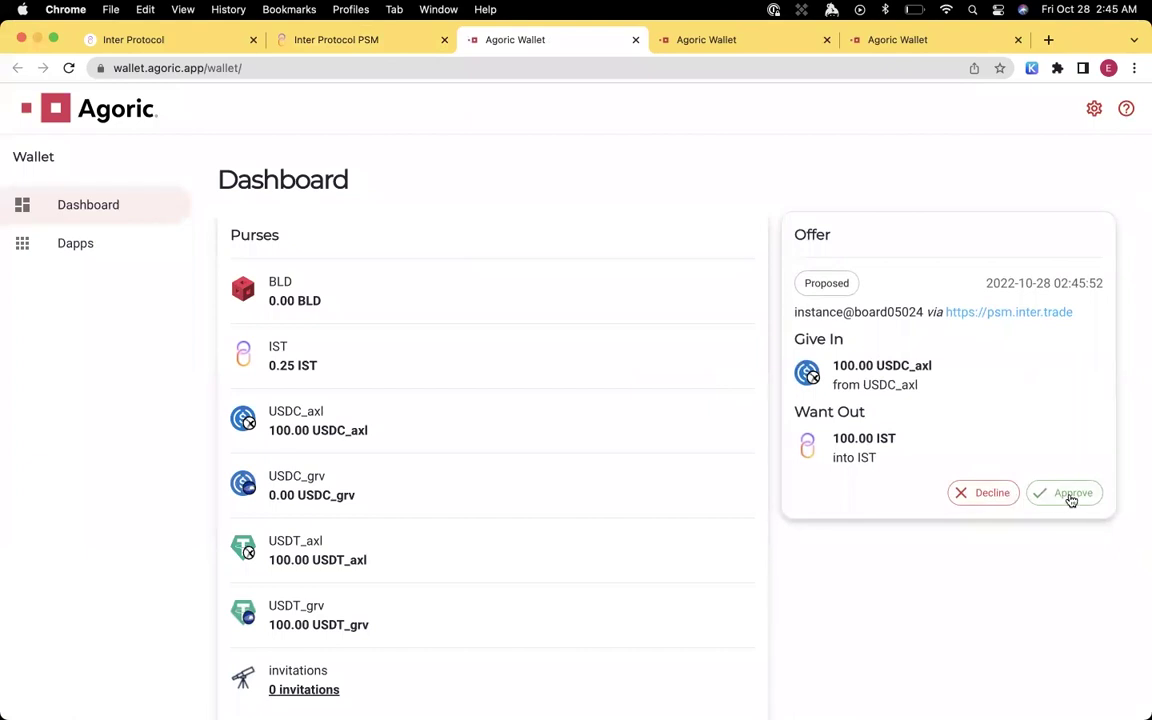
# Approve and sign the USDC_axl offer in Keplr, then dismiss the accepted offer card
pyautogui.click(1070, 495)
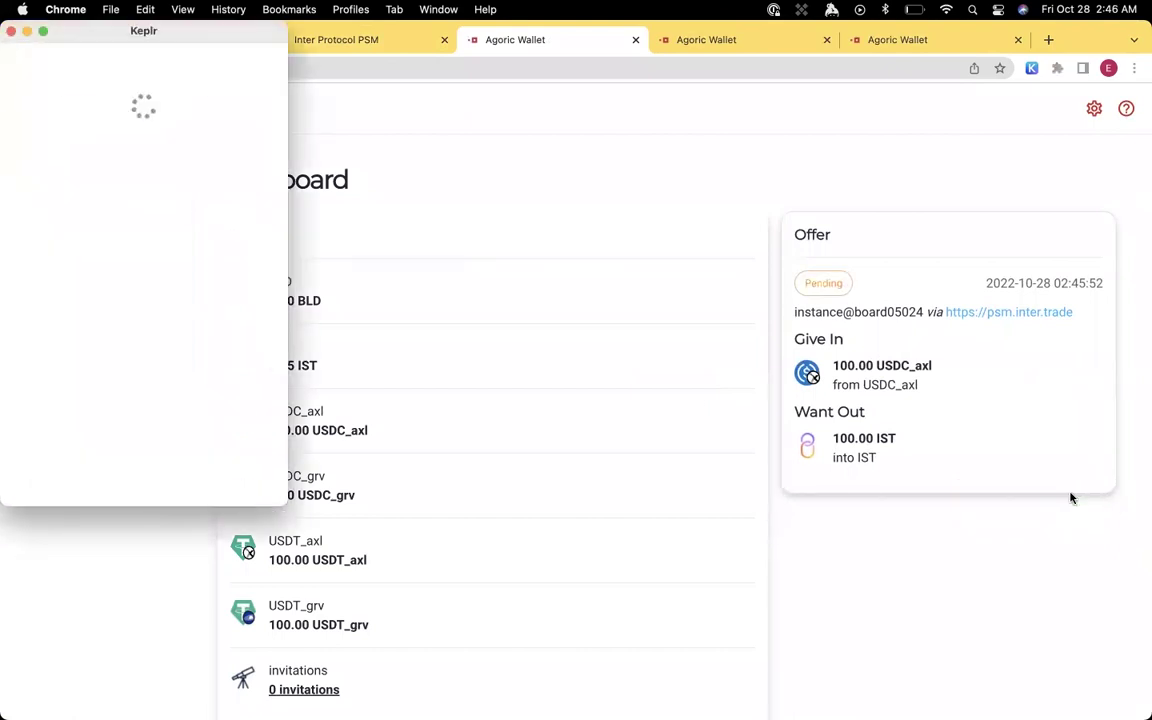
pyautogui.click(190, 477)
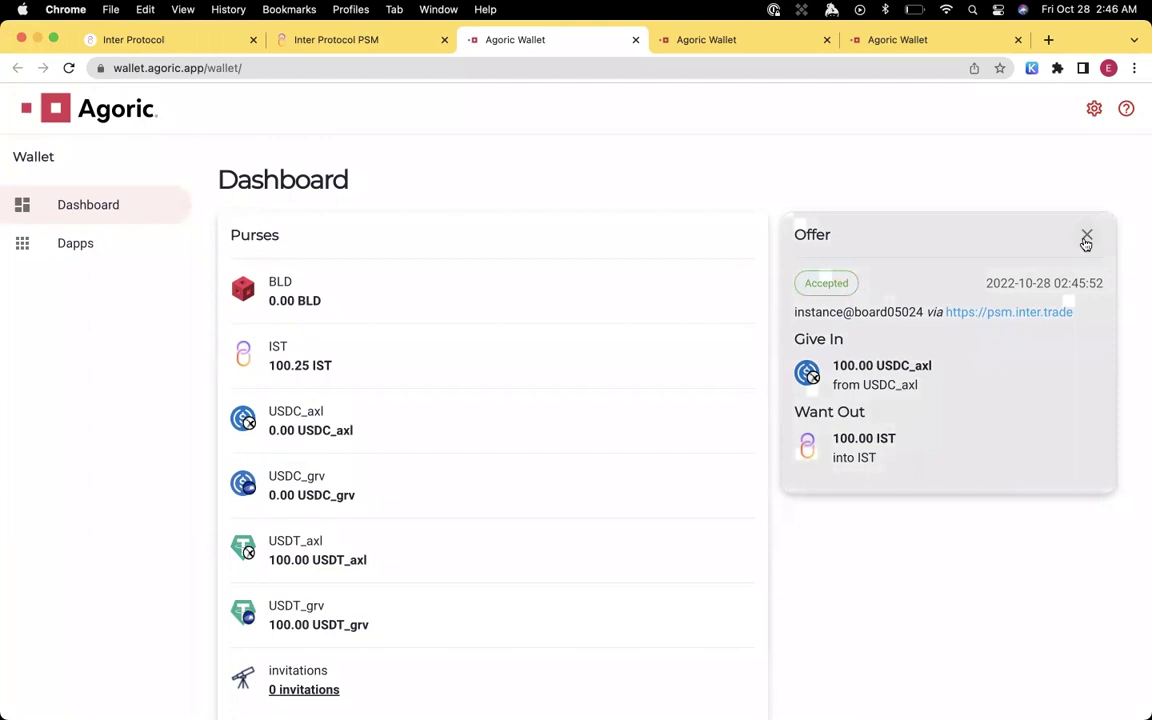
pyautogui.click(1083, 242)
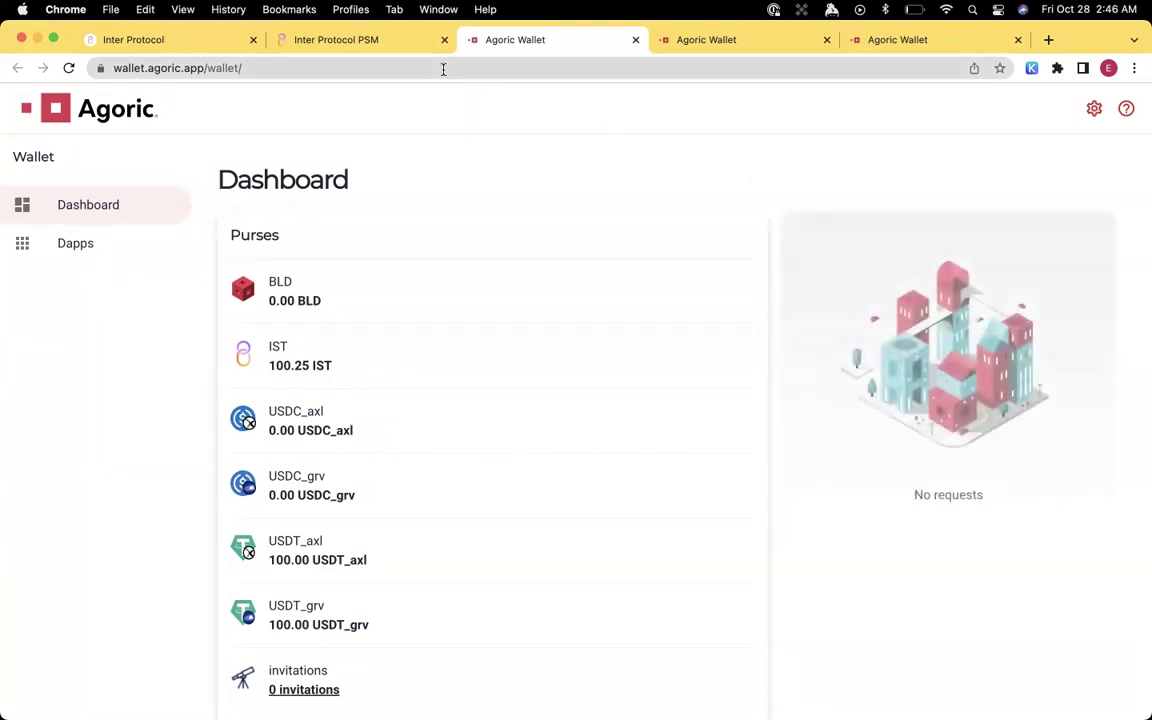
# Create a 100.00 USDT_grv-for-IST swap offer and open the wallet to approve it
pyautogui.click(370, 41)
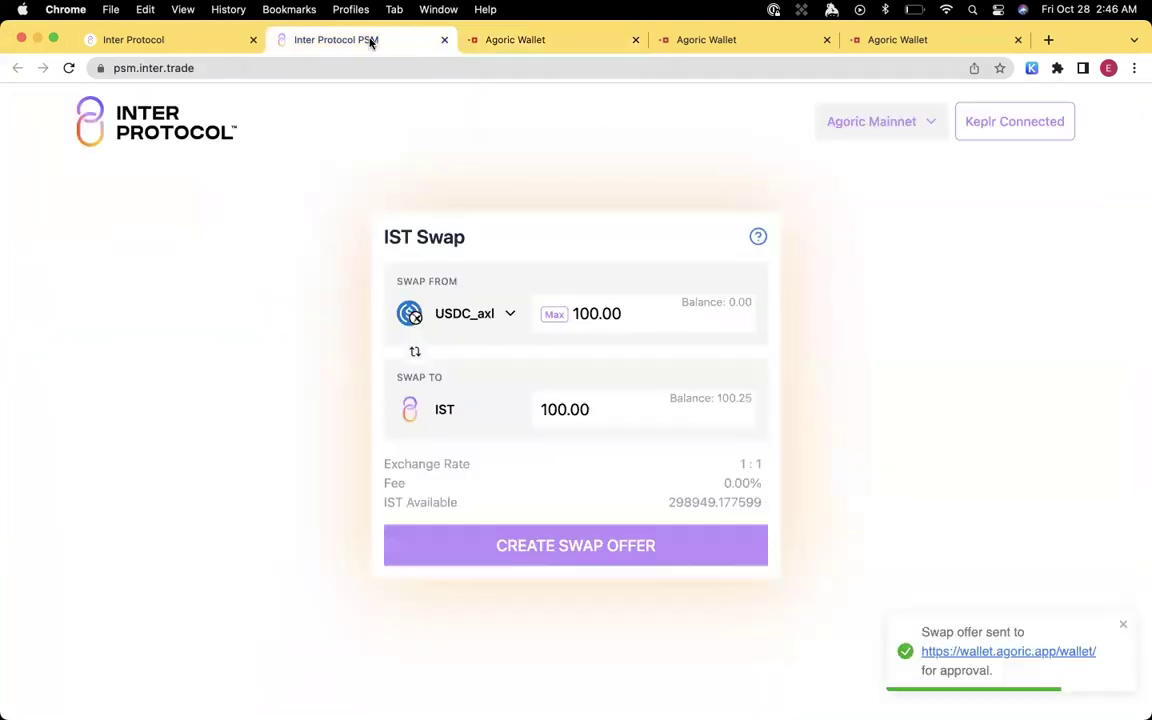
pyautogui.click(507, 316)
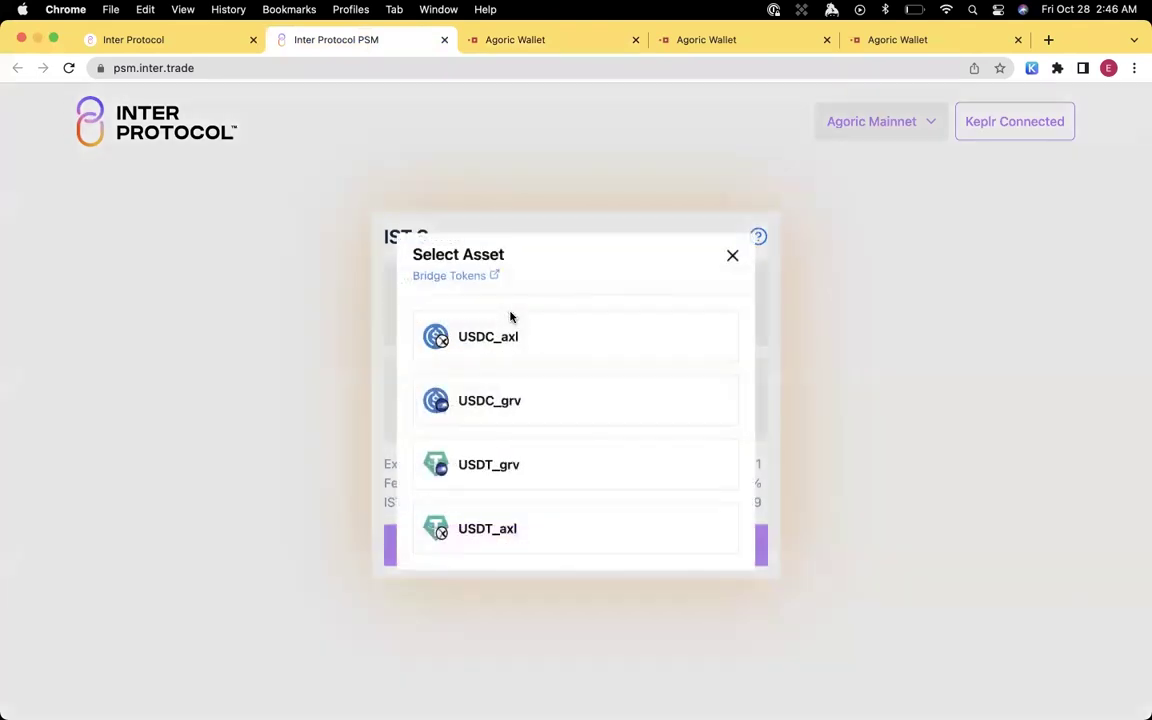
pyautogui.click(504, 468)
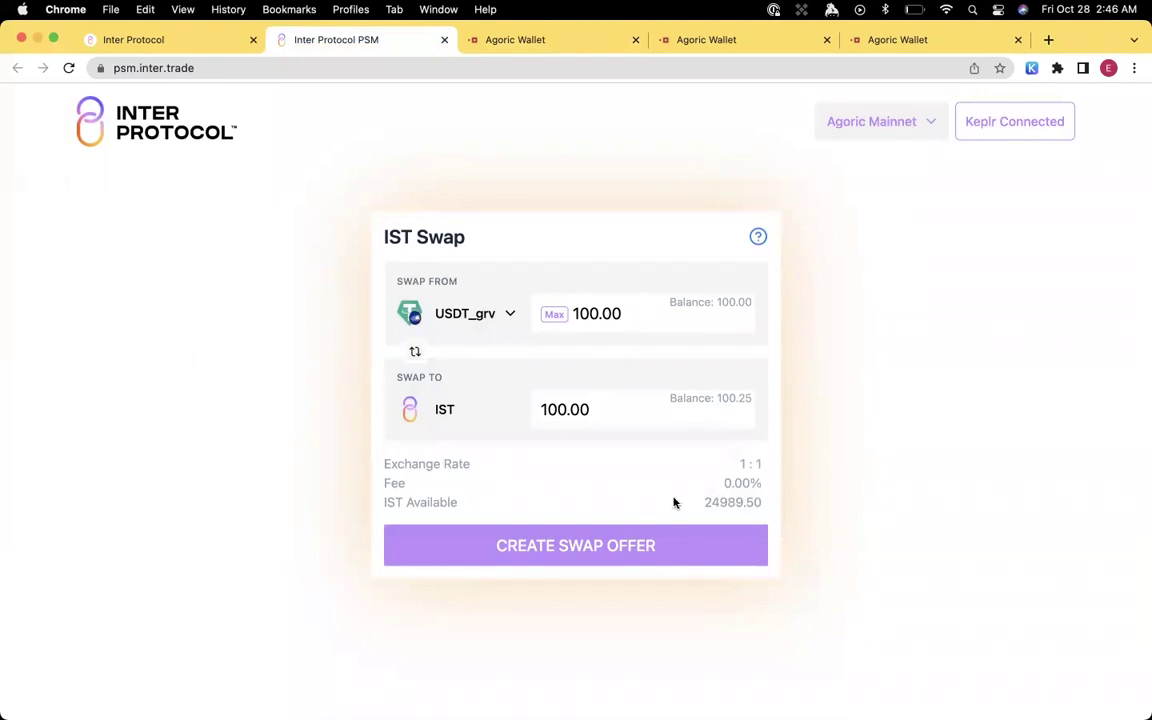
pyautogui.click(613, 553)
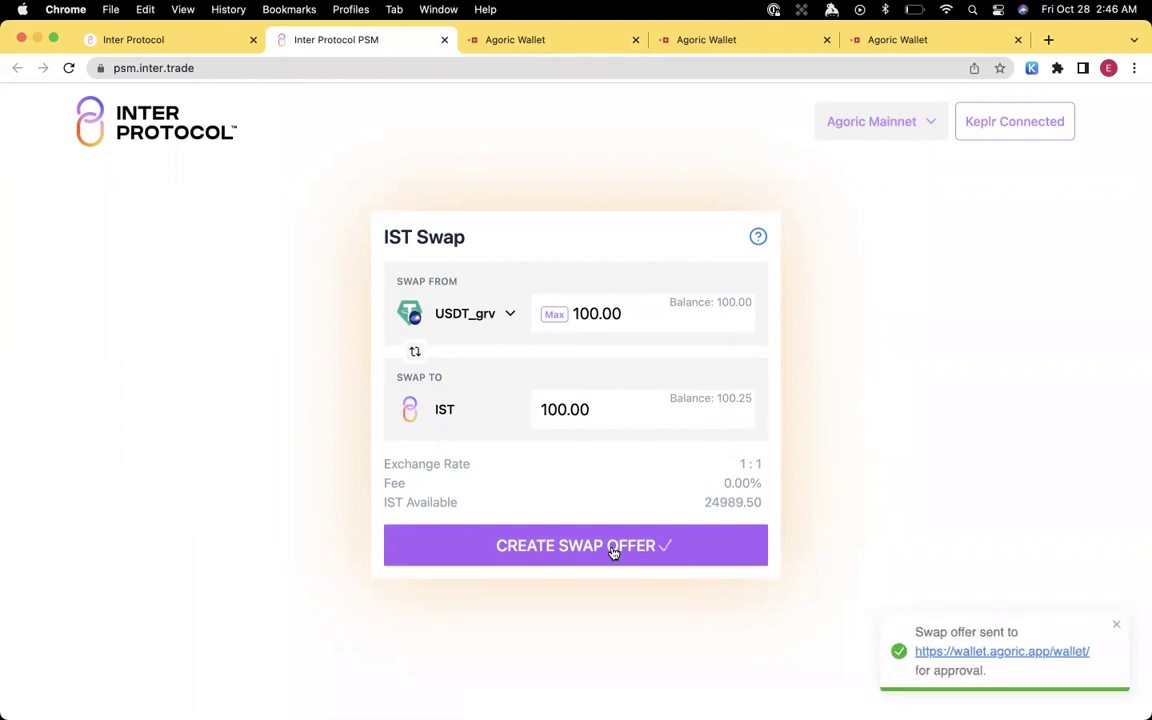
pyautogui.click(960, 651)
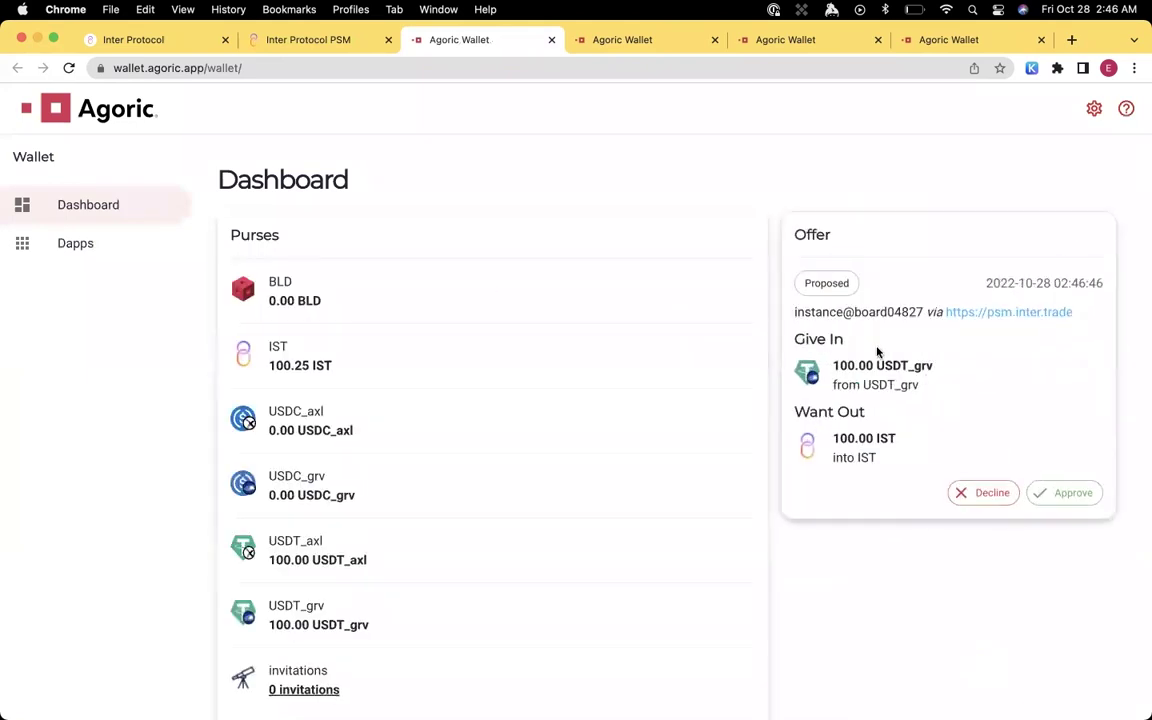
# Approve the USDT_grv offer card and sign its transaction in Keplr
pyautogui.click(1072, 494)
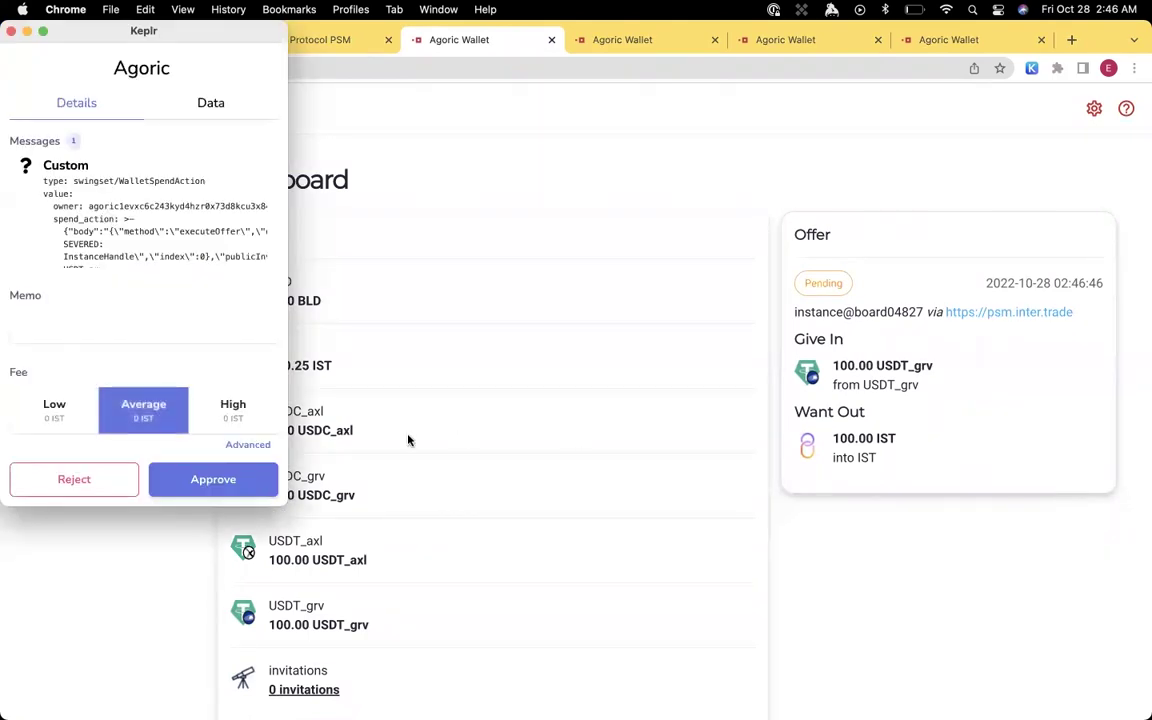
pyautogui.click(167, 479)
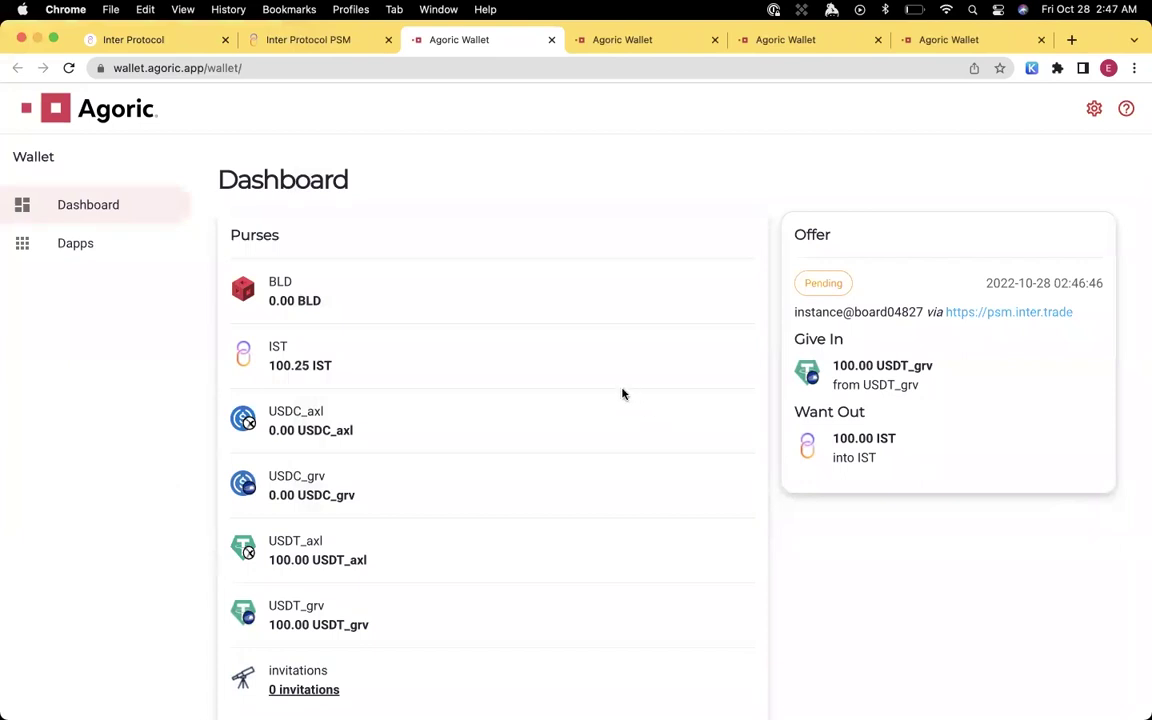
pyautogui.scroll(-1, 620, 393)
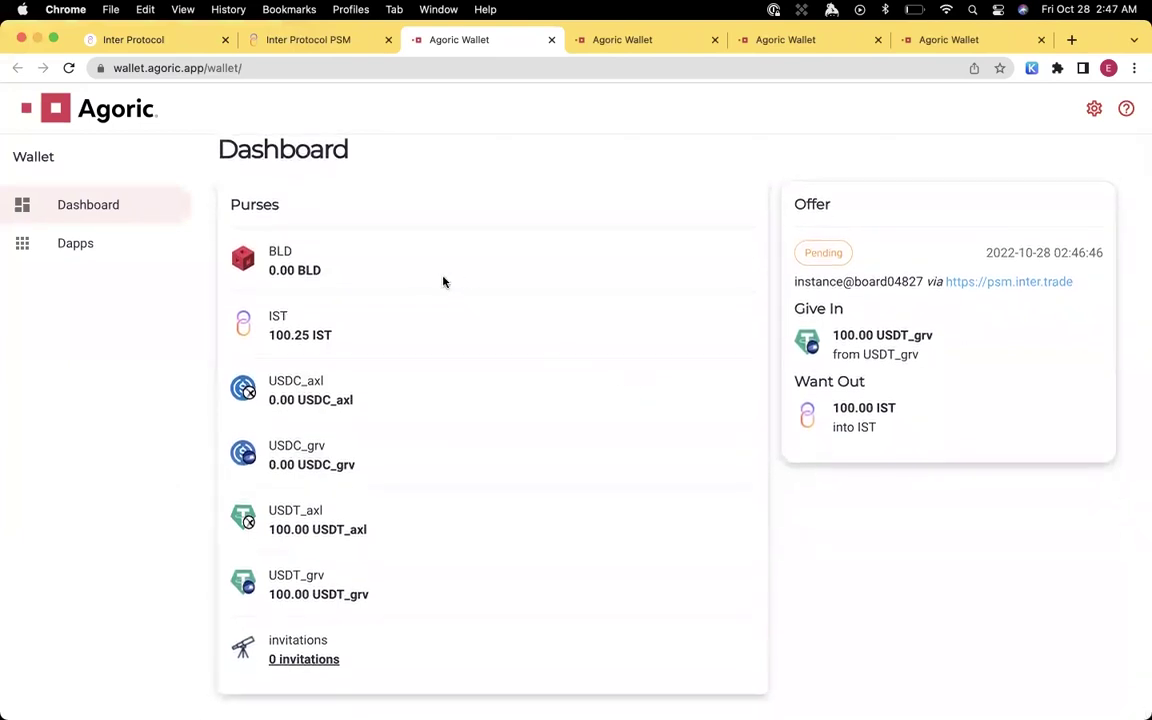